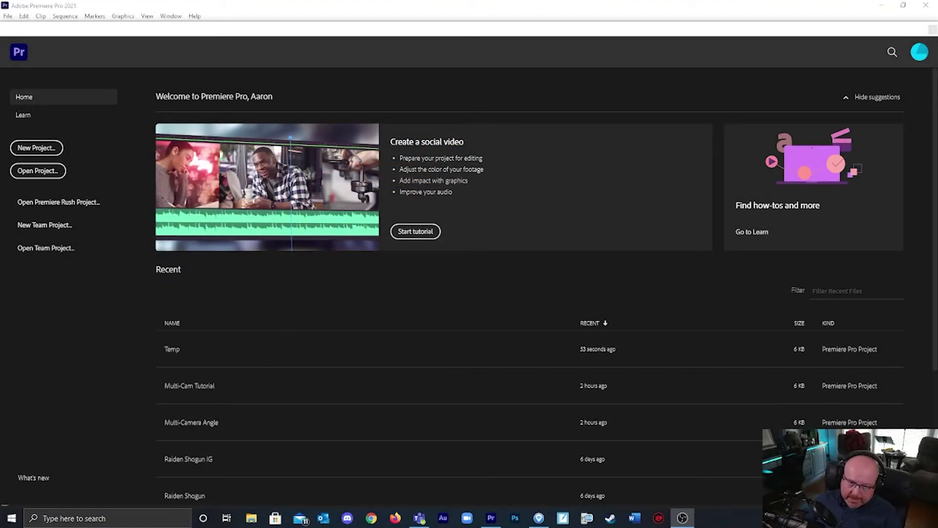
Step: Create a new project named 'Temp 2' with ingest enabled to create proxies
click(52, 150)
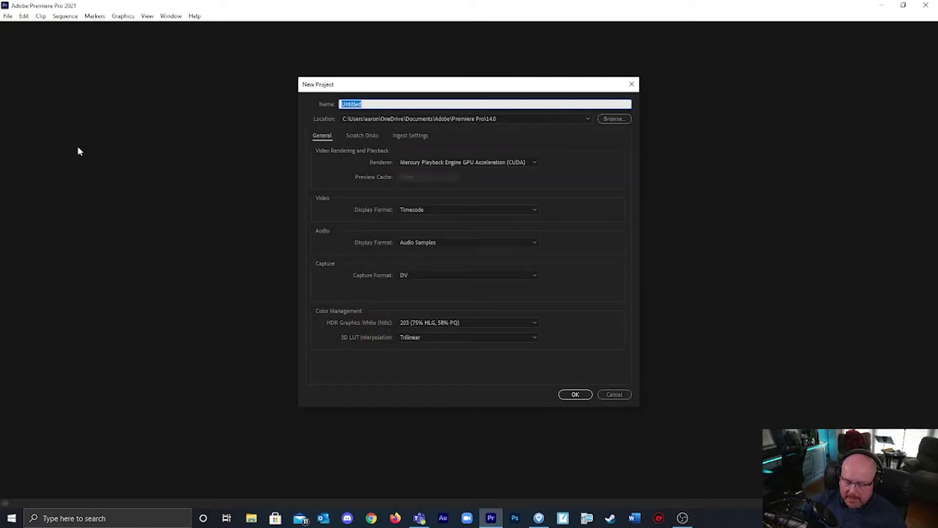
text(Temp)
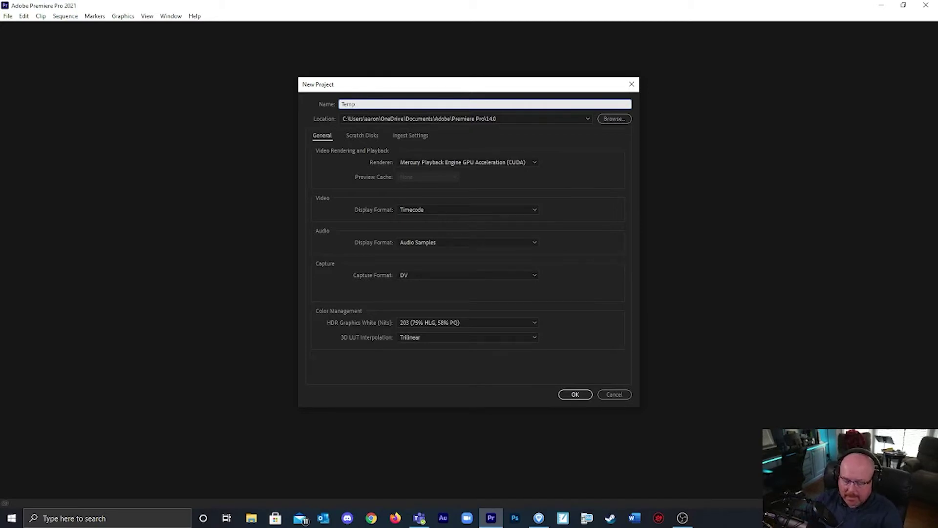
text( 2)
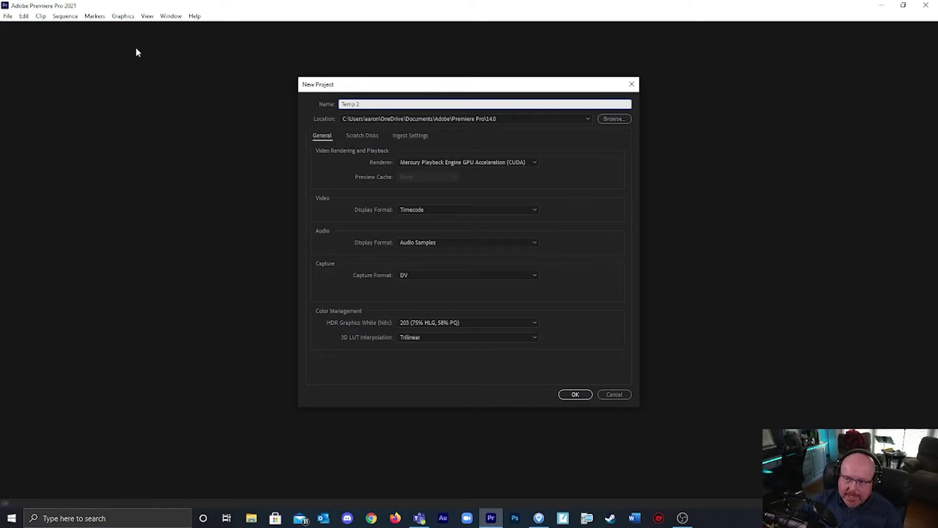
click(404, 137)
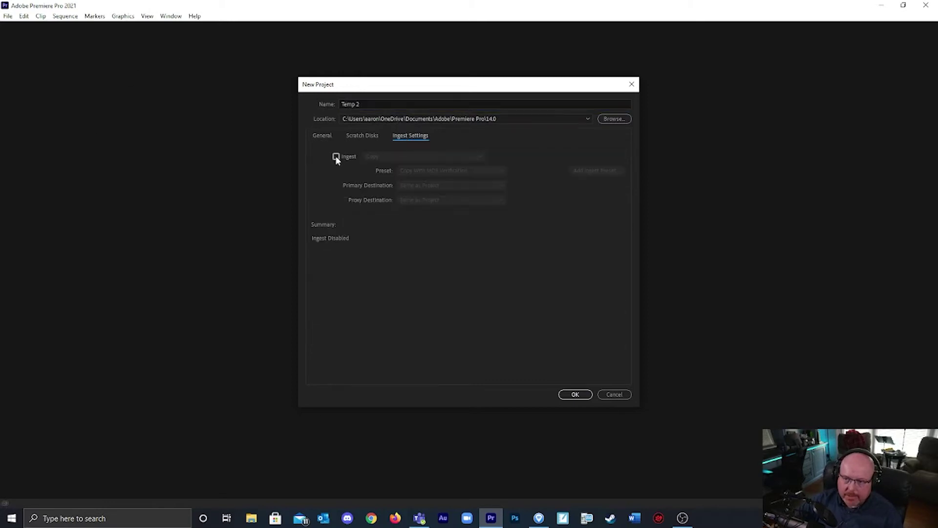
click(335, 157)
click(400, 157)
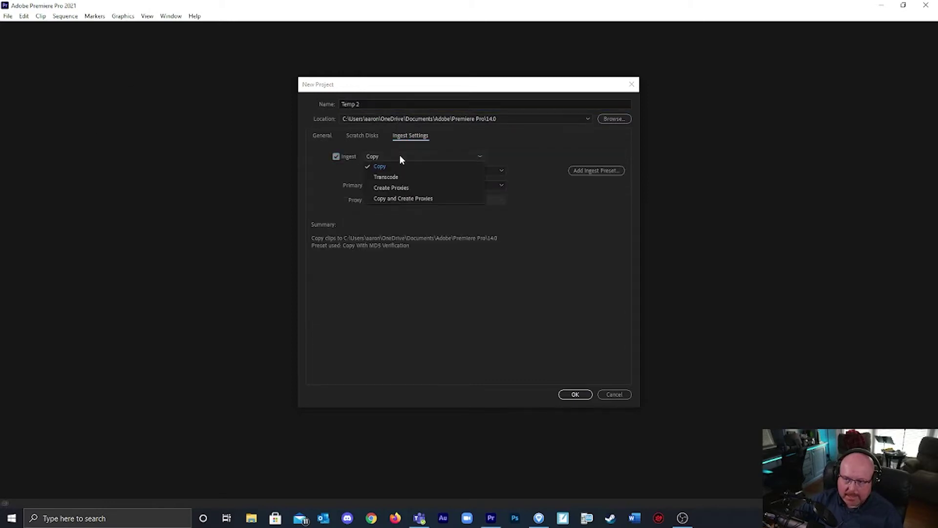
click(394, 188)
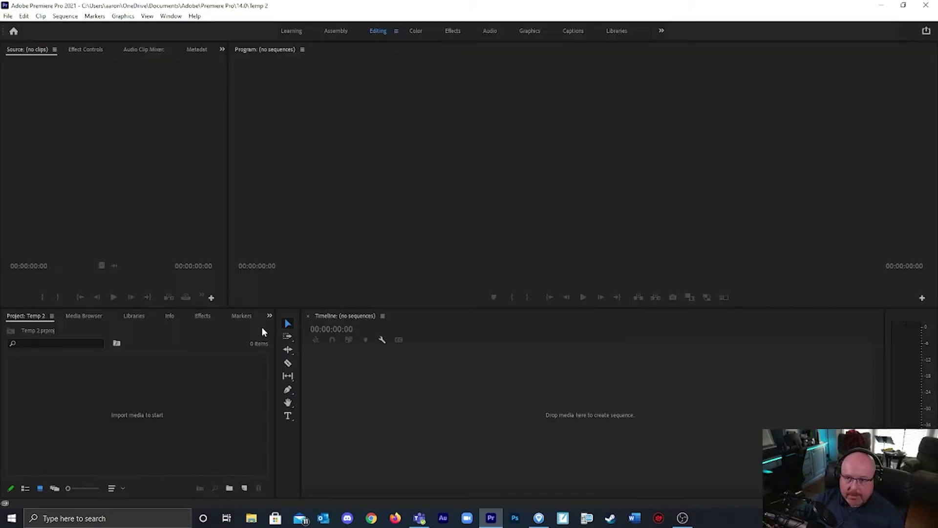
Step: Import the three camera MP4 clips and 'I Want to Live.wav' into the Project panel
click(150, 423)
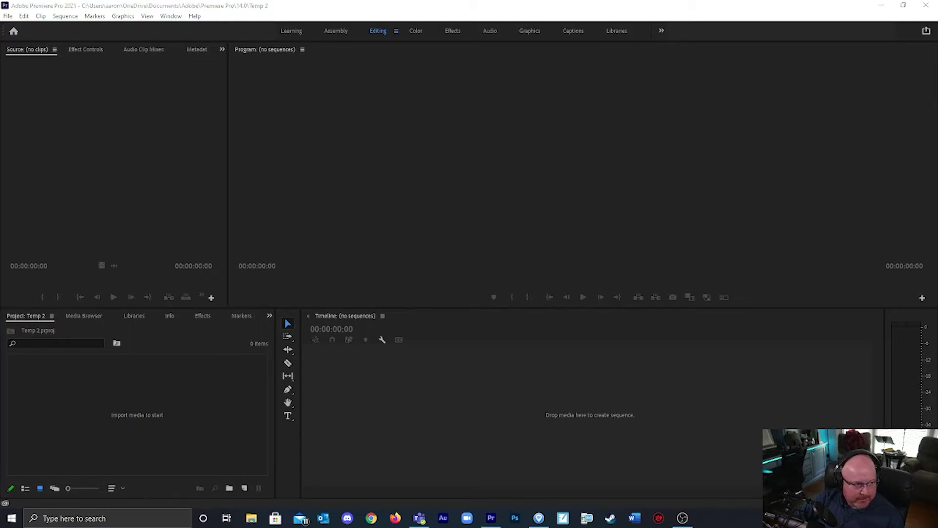
drag(2, 418, 177, 418)
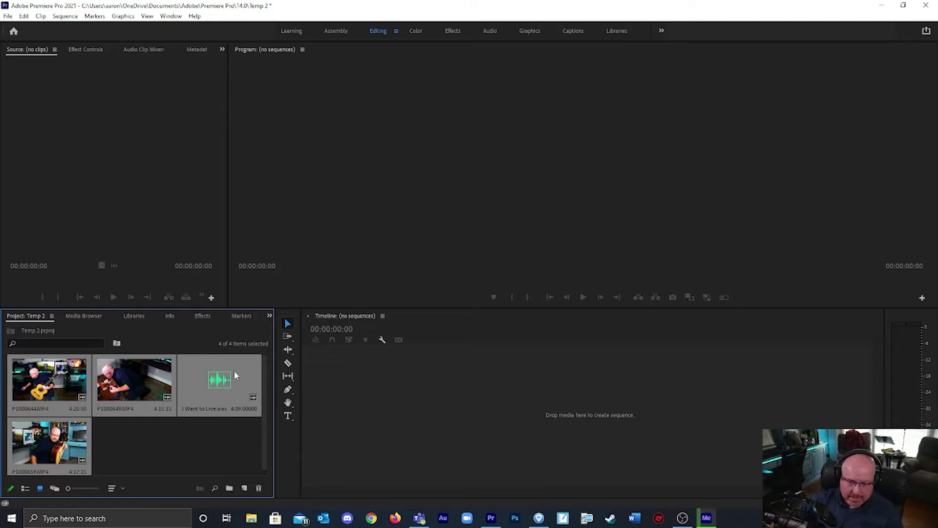
click(201, 451)
click(228, 384)
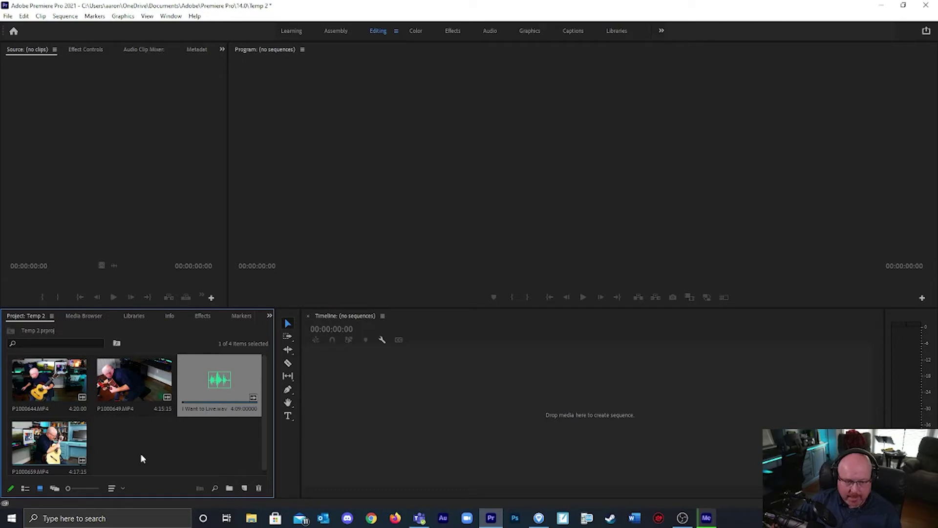
Step: Select the three camera clips and the audio file, then choose Create Multi-Camera Source Sequence
click(88, 445)
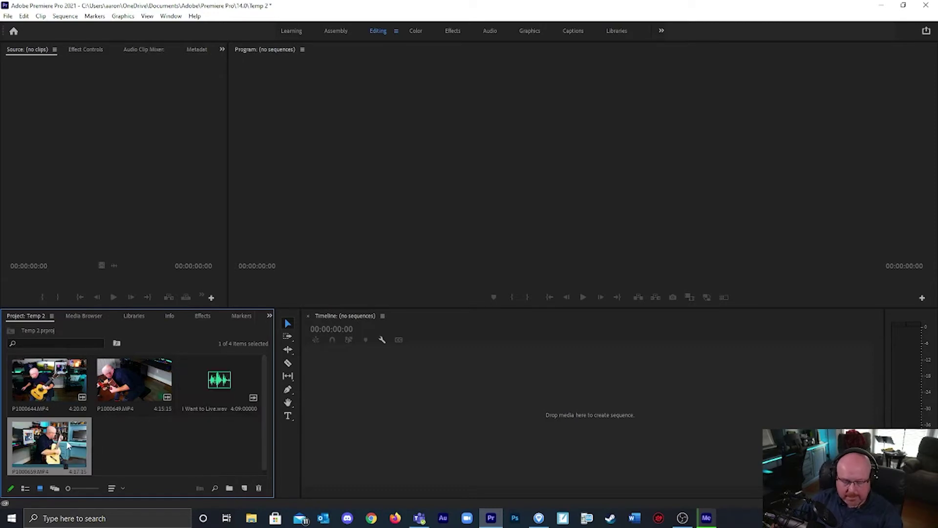
ctrl+click(55, 387)
ctrl+click(127, 369)
ctrl+click(206, 374)
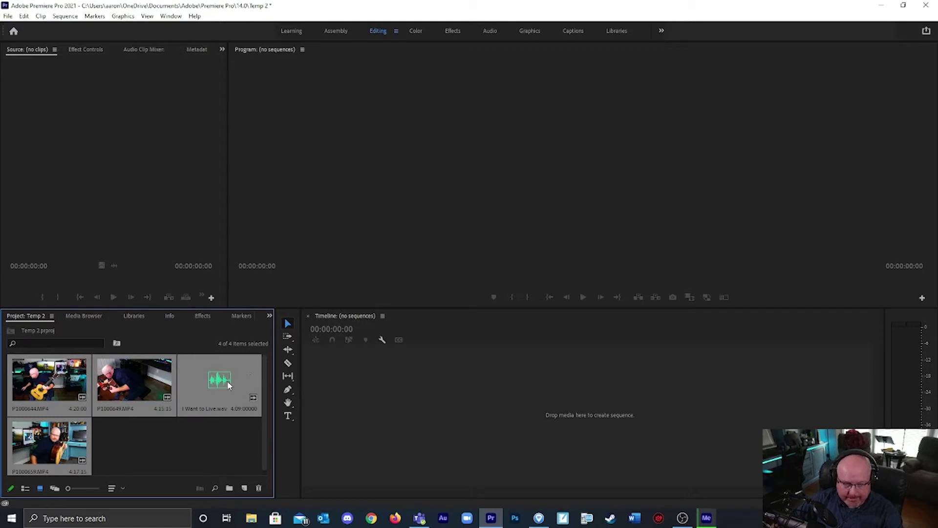
right_click(136, 382)
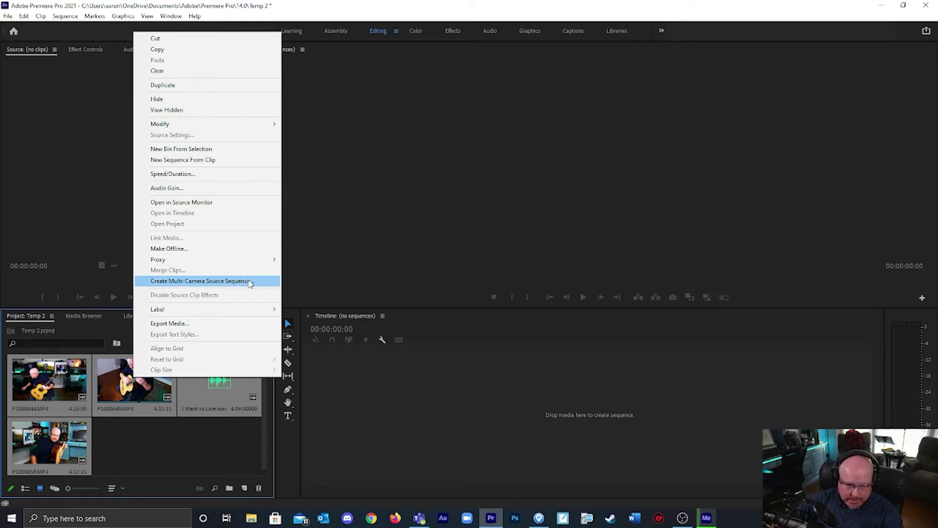
click(250, 282)
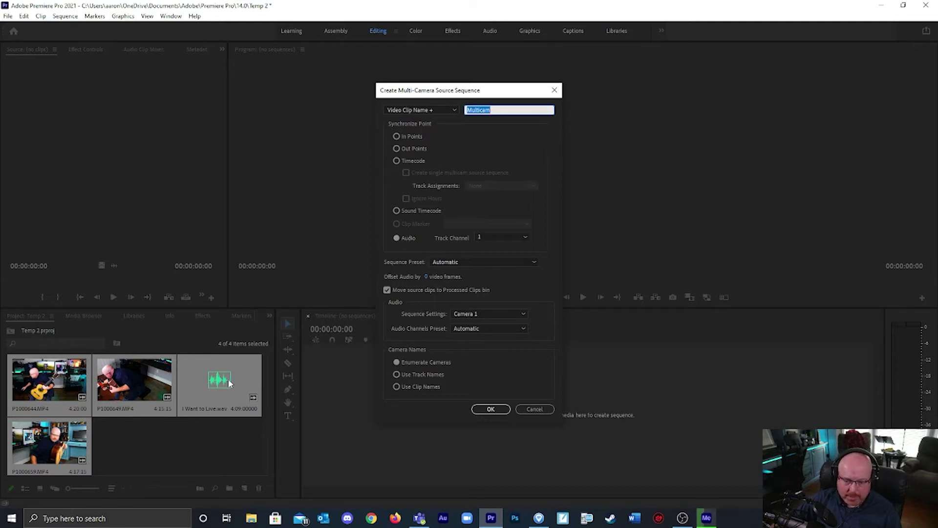
Step: Confirm the audio-synced multicam clip and drag it into the Timeline to make sequence P1000659
click(483, 409)
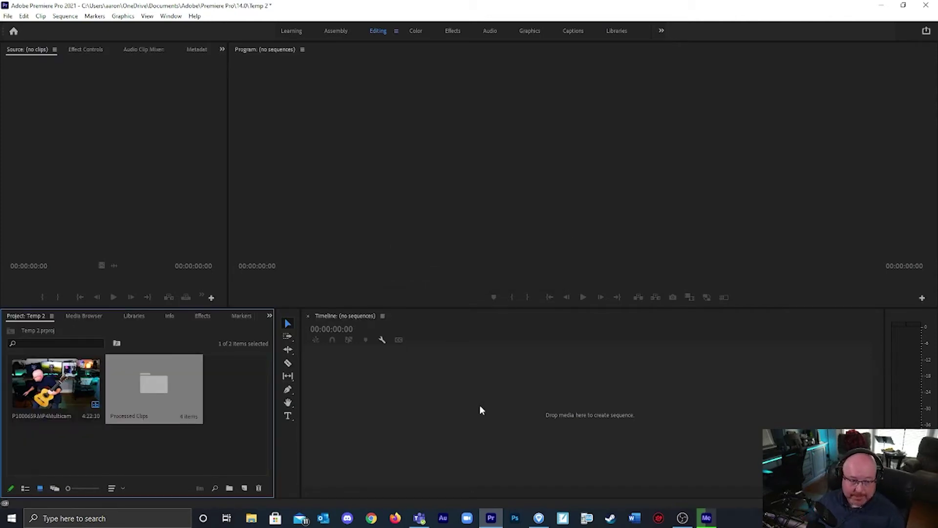
click(104, 442)
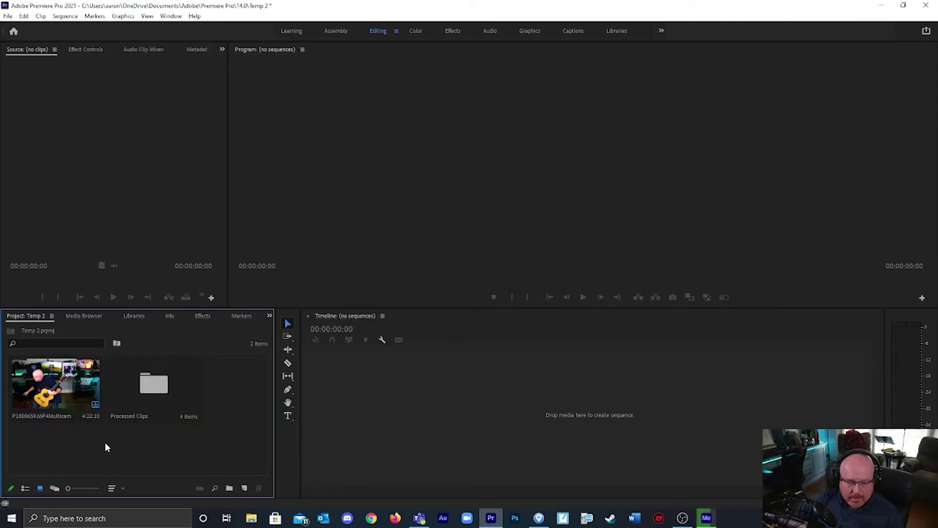
click(59, 386)
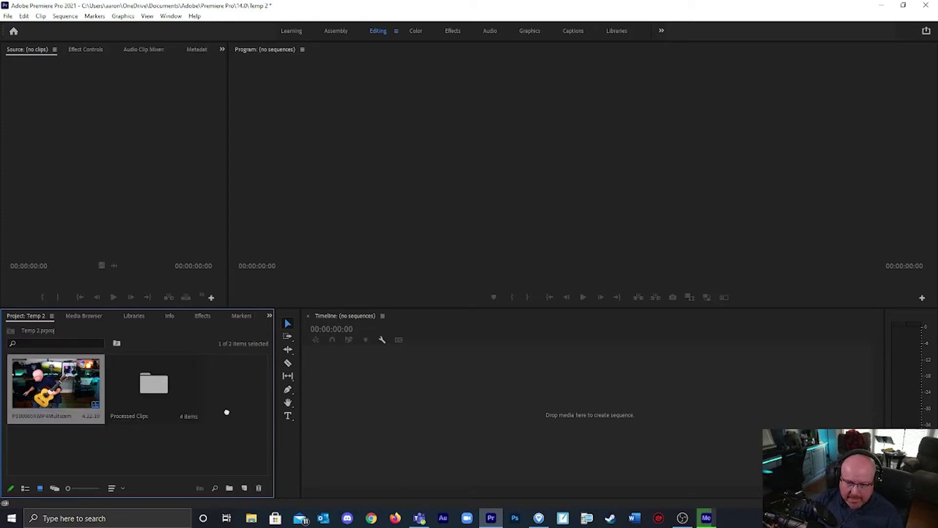
drag(227, 412, 363, 412)
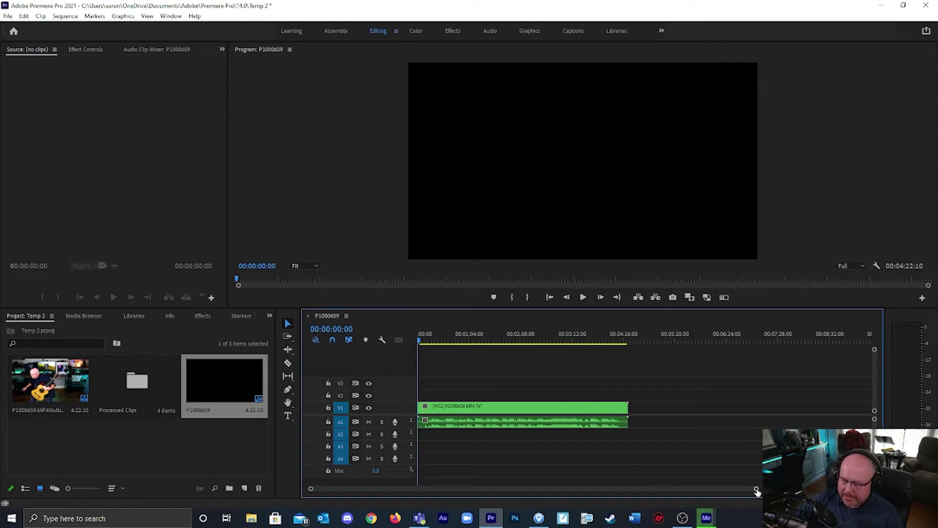
Step: Drag the horizontal zoom bar so the multicam clip fills the track area
drag(757, 489, 703, 484)
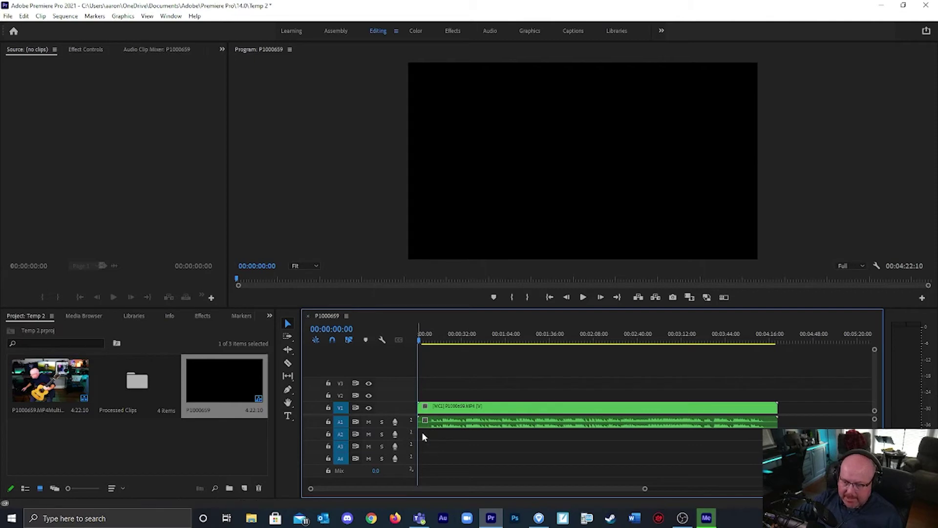
drag(644, 488, 560, 490)
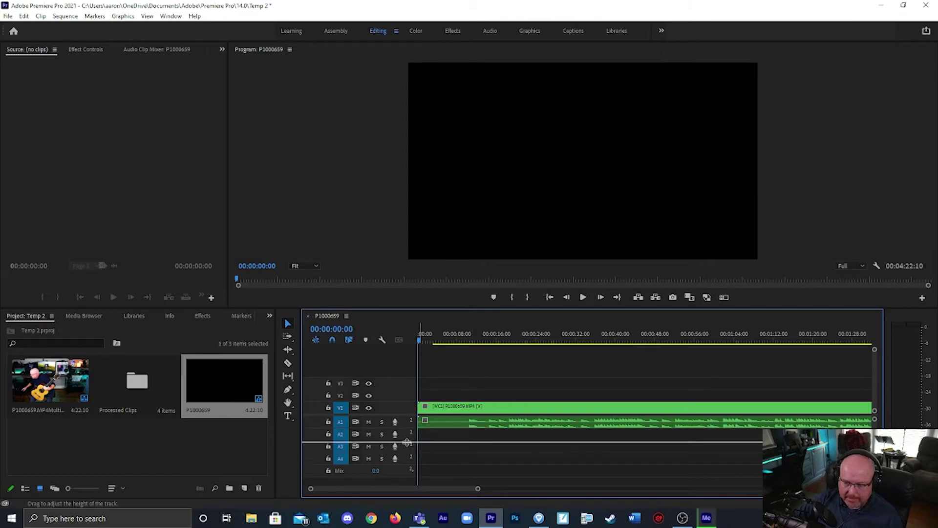
Step: Trim the clip's quiet lead-in, move it to 00:00, and shorten its end to 00:04:08:18
drag(407, 443, 408, 447)
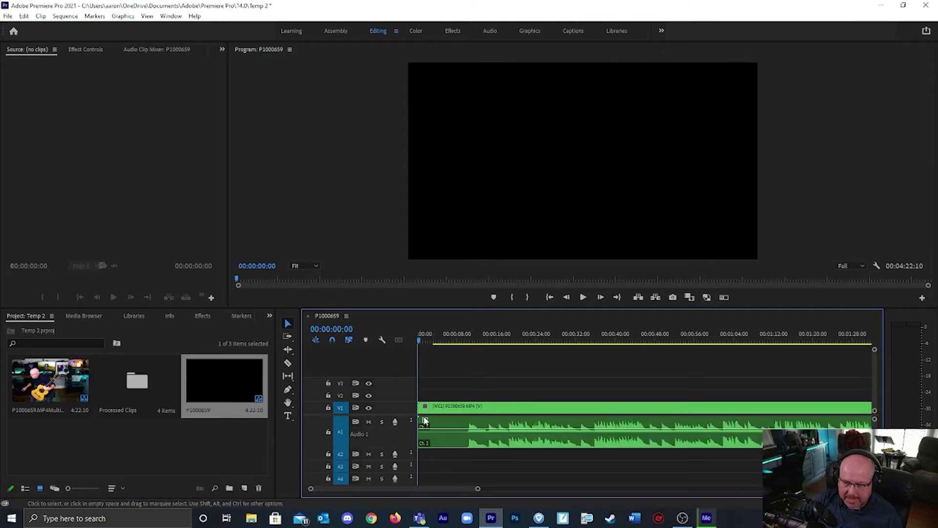
drag(421, 407, 464, 409)
drag(544, 409, 493, 408)
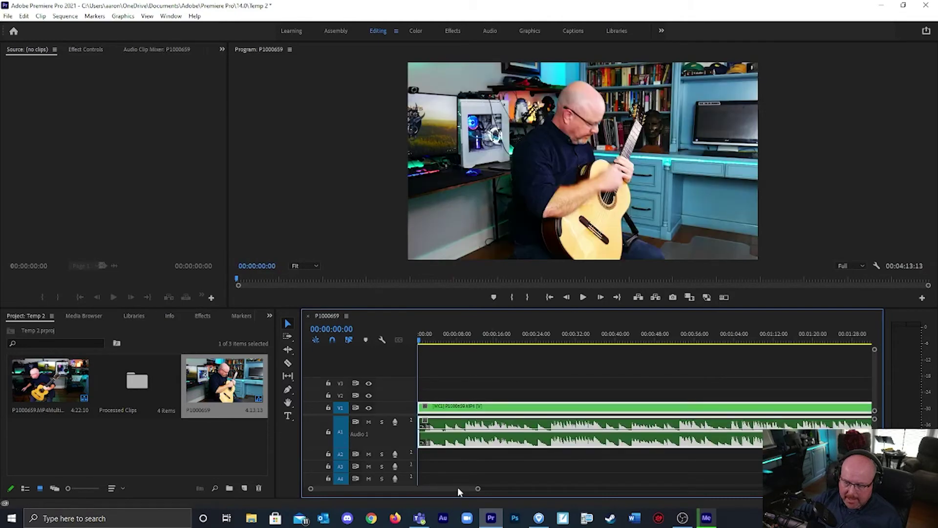
drag(457, 487, 576, 487)
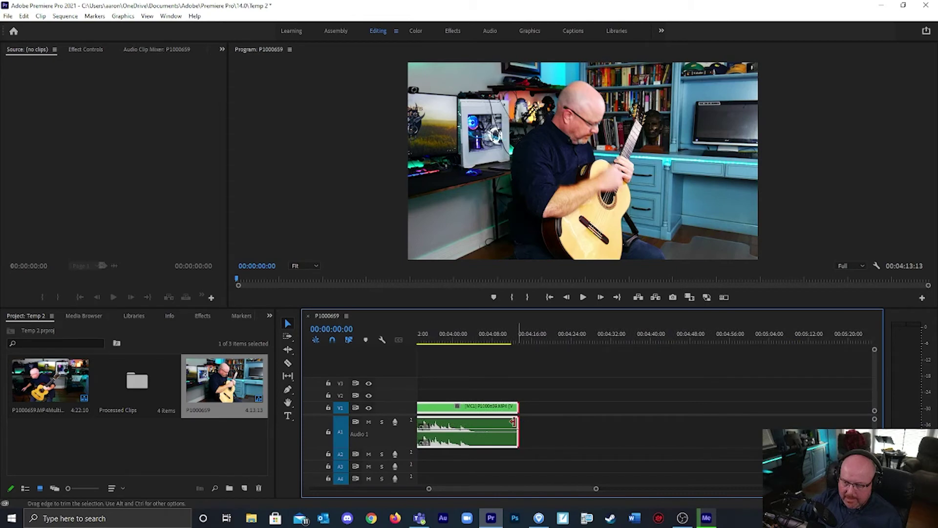
drag(520, 424, 493, 428)
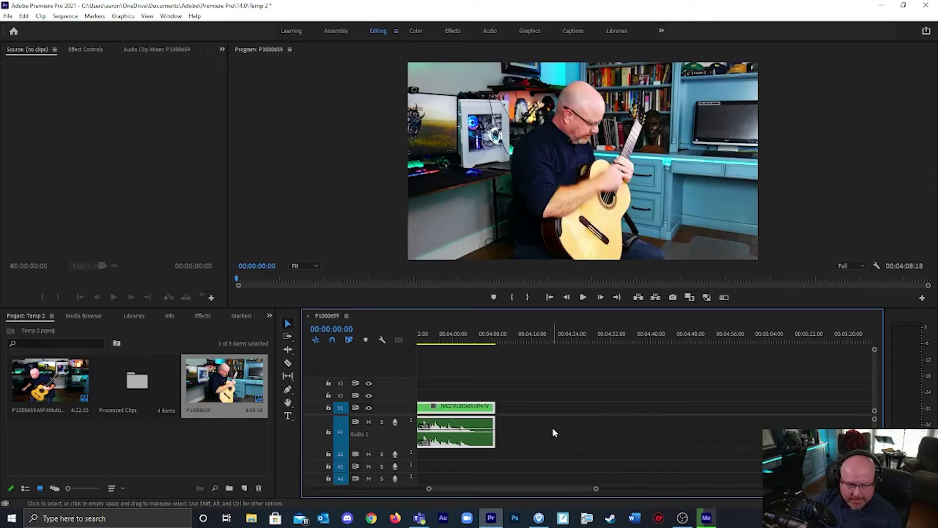
drag(553, 488, 375, 485)
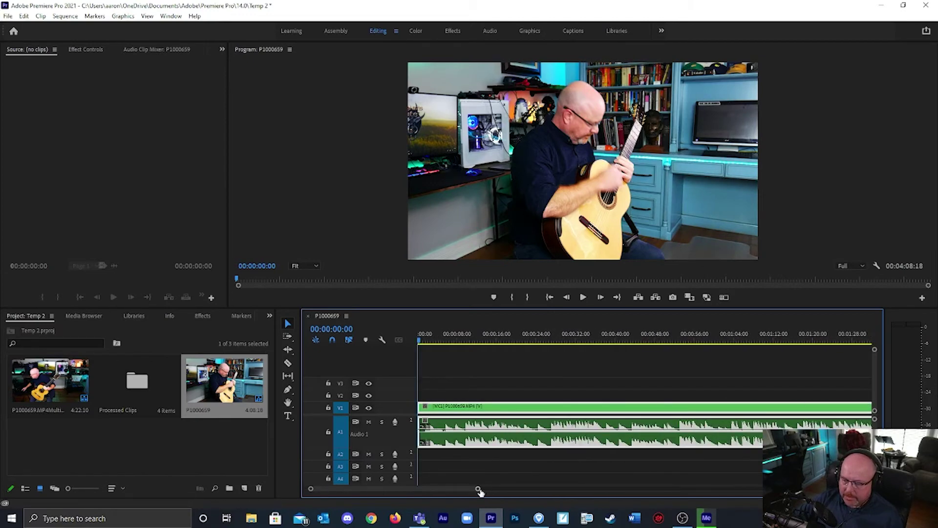
drag(478, 489, 602, 489)
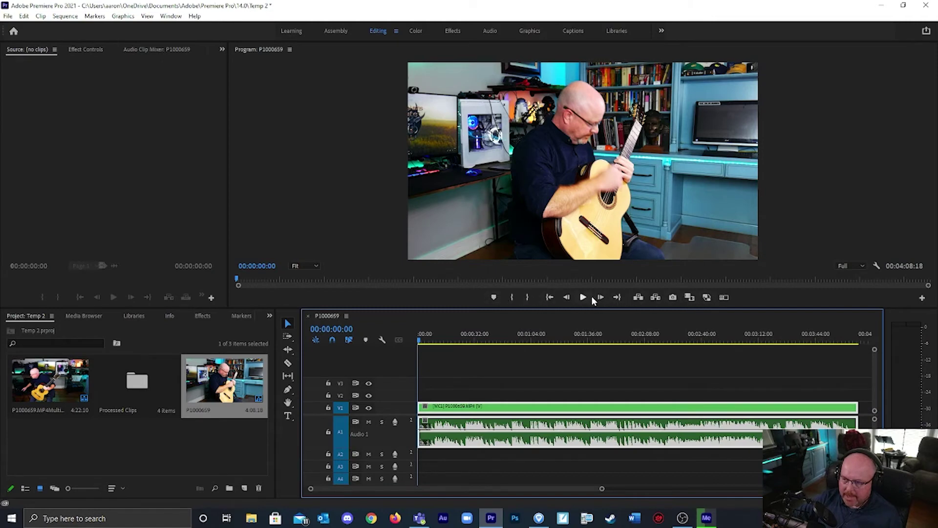
Step: Turn on proxy playback with the Toggle Proxies button
click(707, 298)
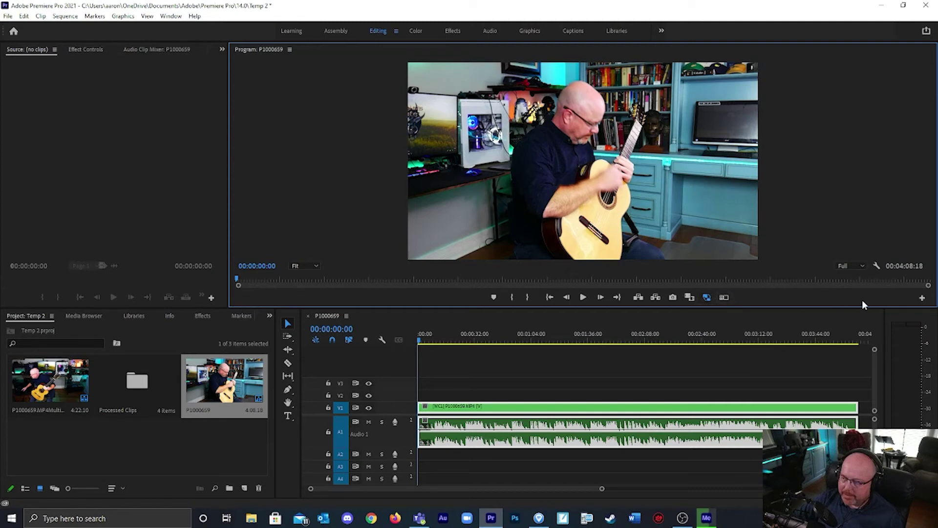
Step: Add the Toggle Multi-Camera View button to the Program monitor and switch to multi-camera view
click(923, 298)
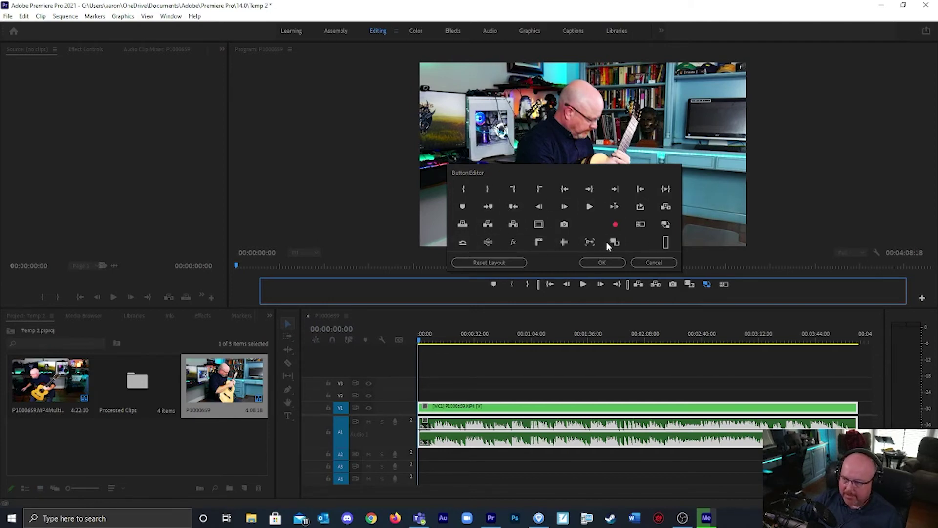
click(602, 263)
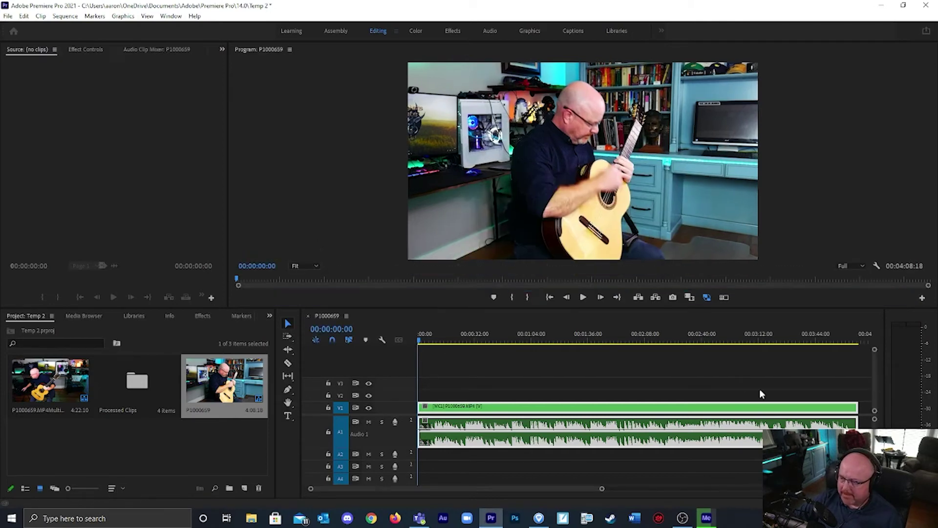
click(725, 298)
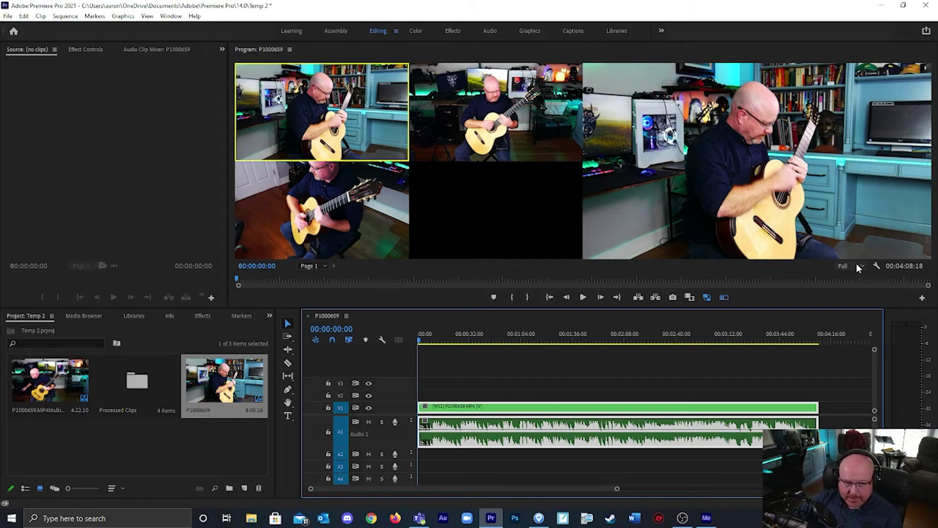
Step: Set the Program monitor's playback resolution to 1/4
click(858, 268)
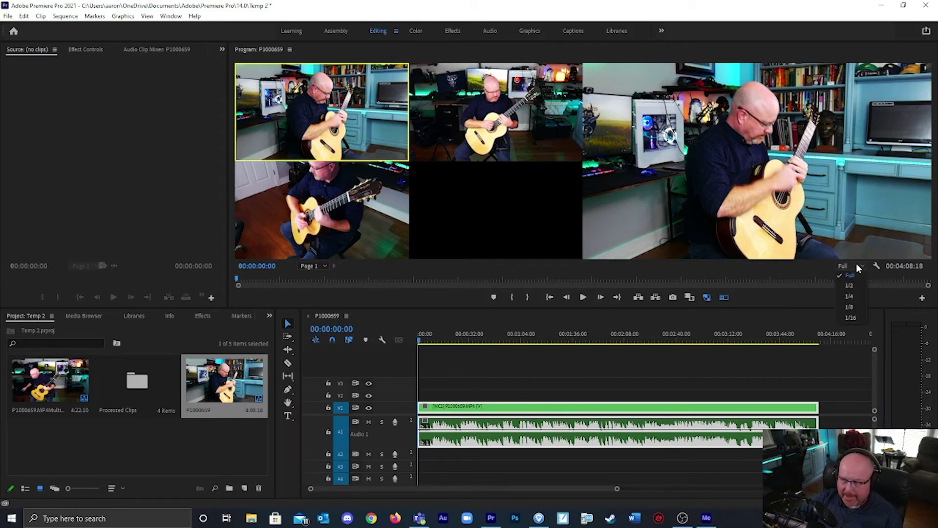
click(854, 296)
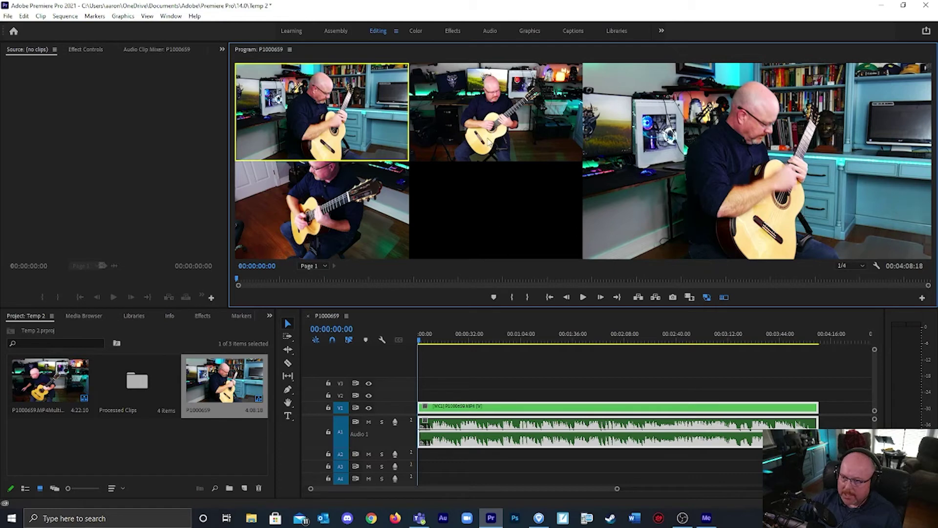
Step: Play the sequence from camera angle 2, cutting live to the bottom-left then top-left angles
click(478, 409)
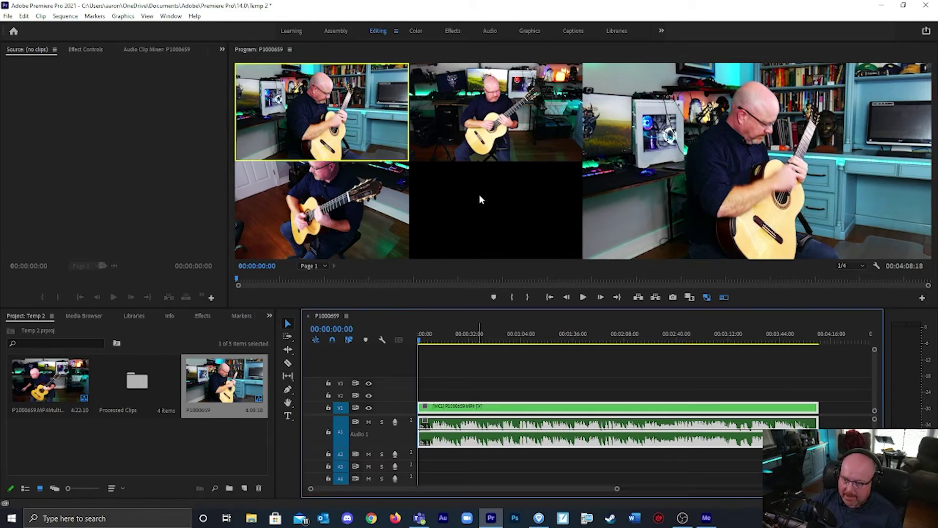
click(494, 108)
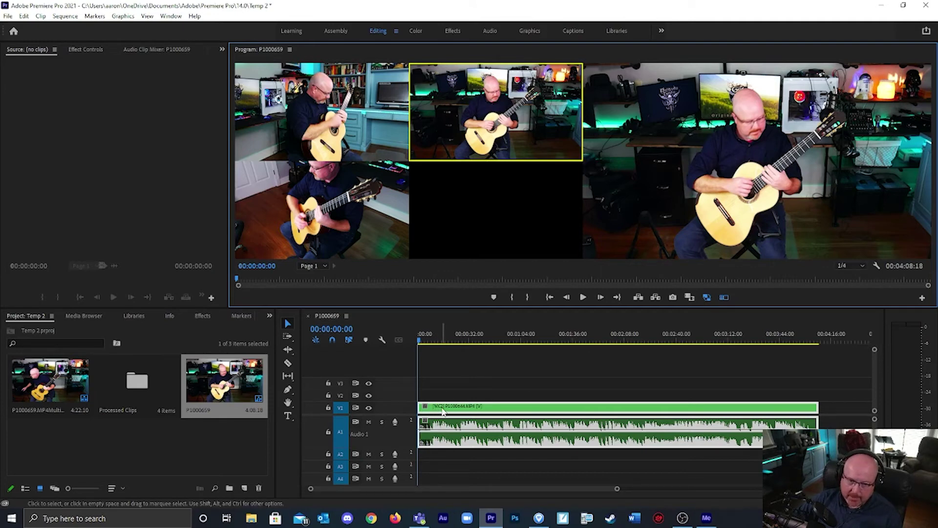
click(584, 297)
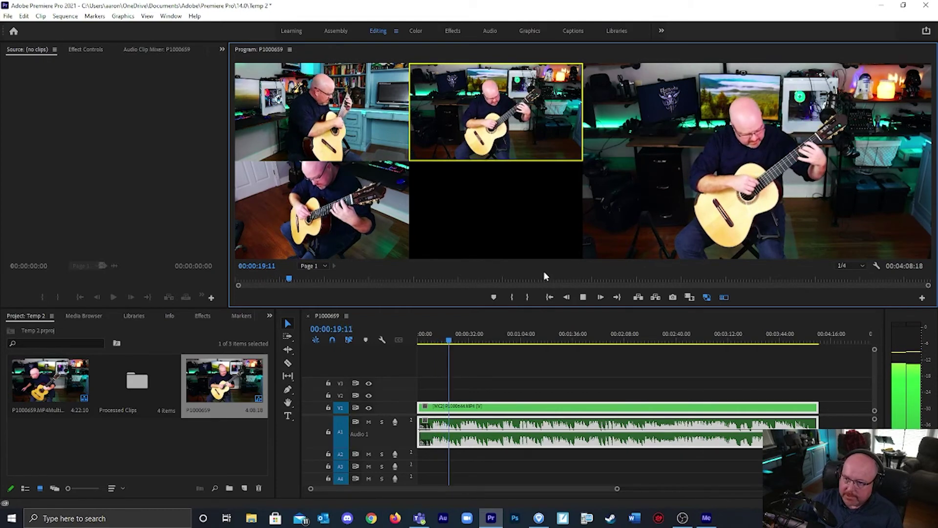
click(322, 195)
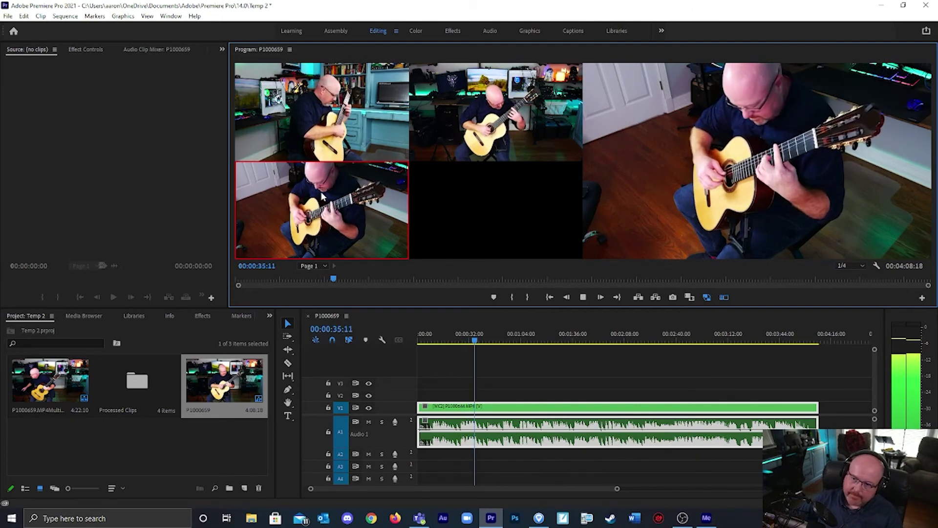
click(351, 87)
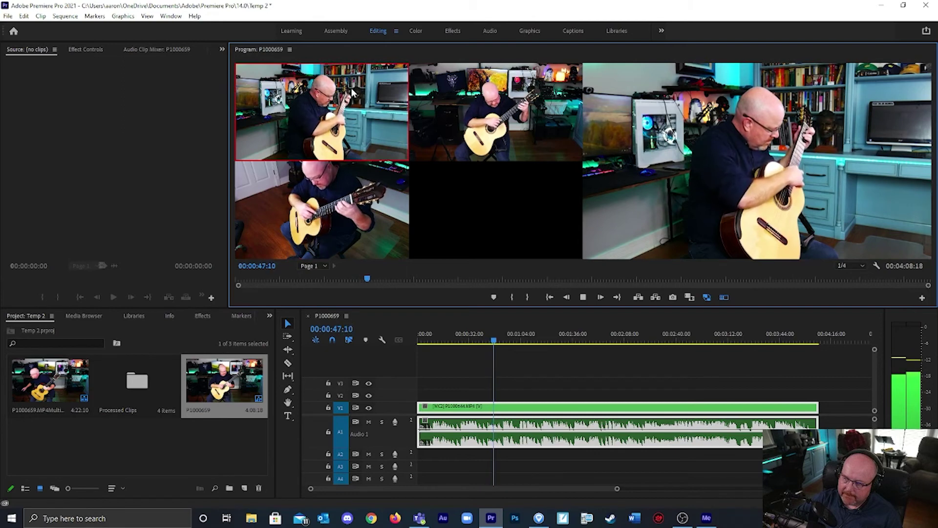
Step: Stop the live-switch recording and scrub back through the new camera-angle cuts on V1
click(584, 298)
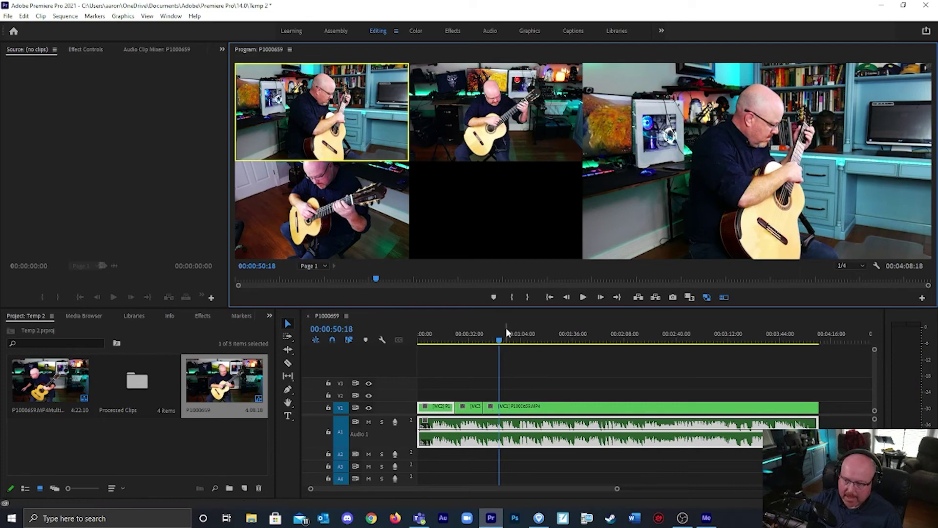
click(492, 342)
drag(491, 341, 441, 352)
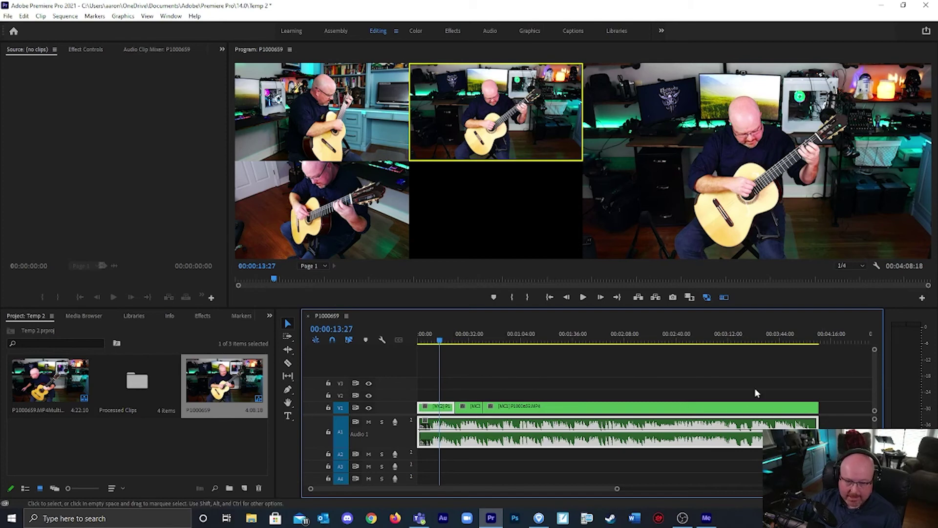
Step: Split the V1 multicam clip at 01:22:16 with the Razor tool, then return to Selection
drag(441, 345, 552, 346)
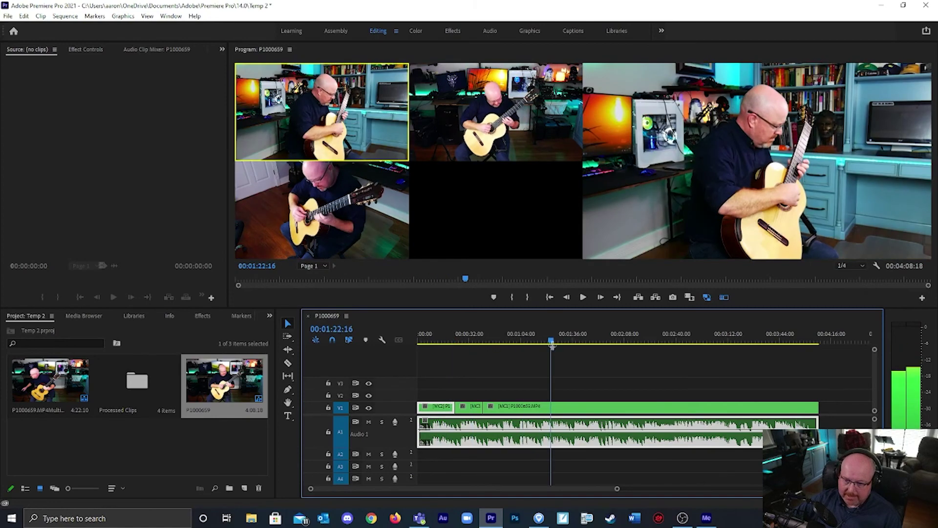
click(288, 364)
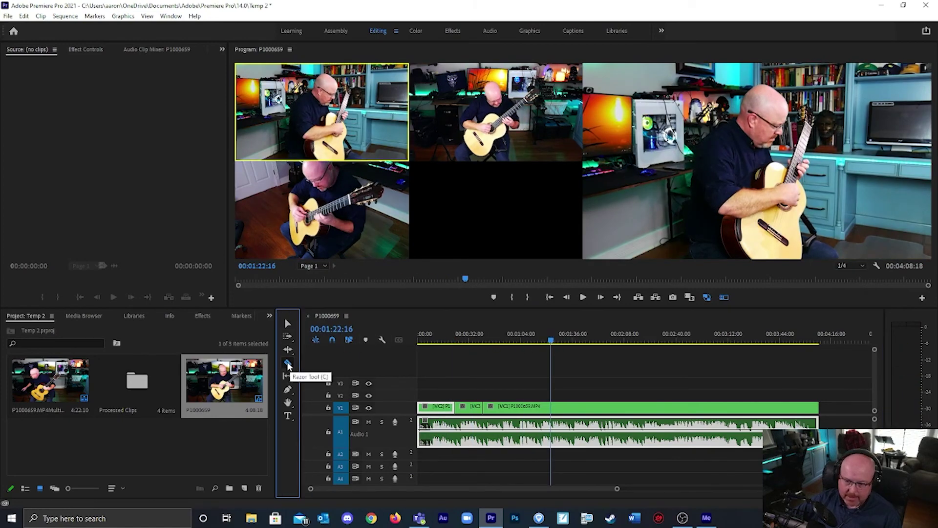
click(555, 407)
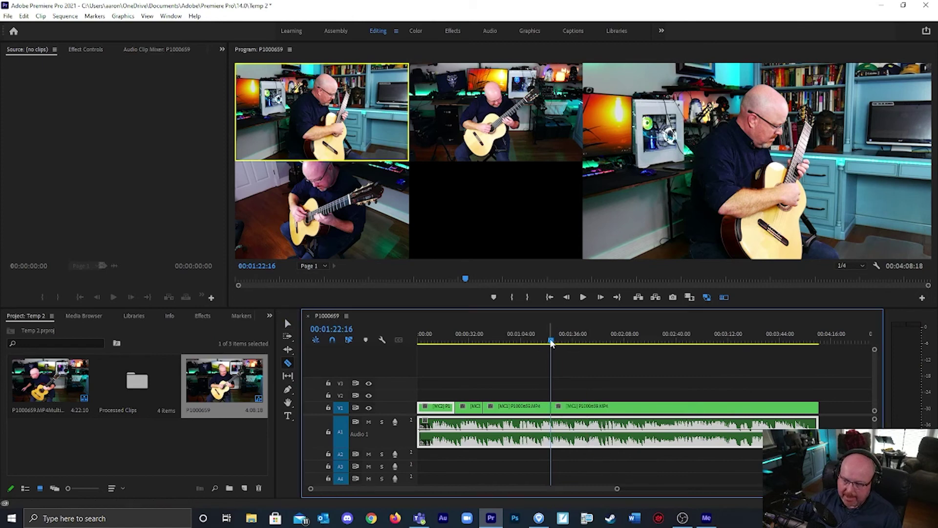
drag(551, 344, 528, 342)
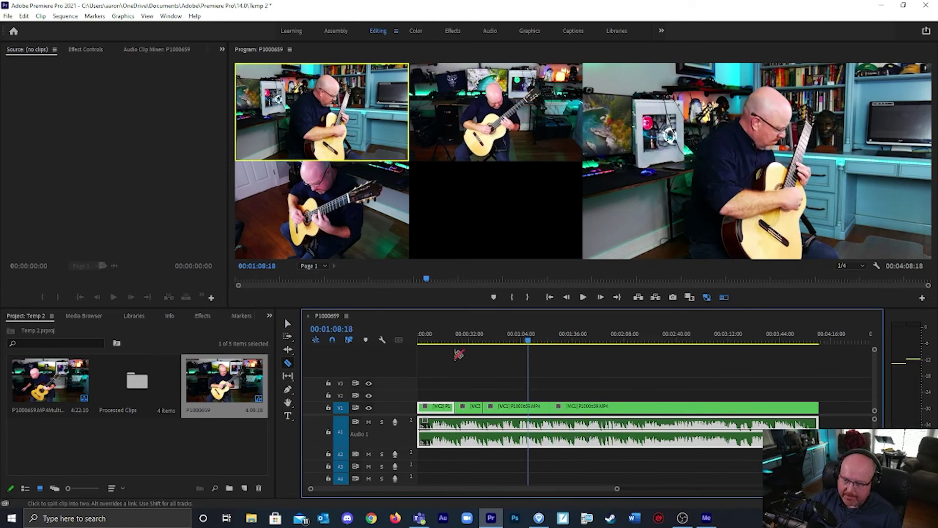
click(288, 324)
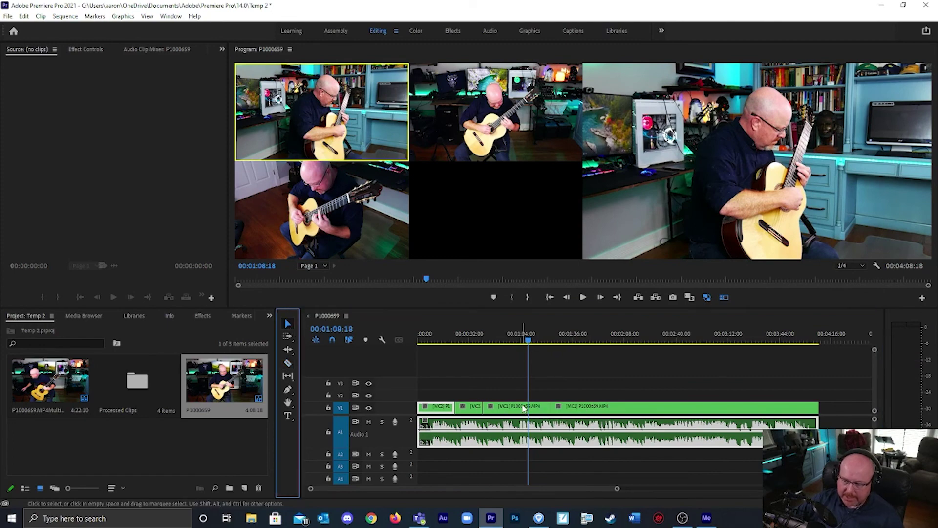
Step: Switch the final V1 segment to Multi-Camera angle Camera 3
click(563, 409)
right_click(567, 410)
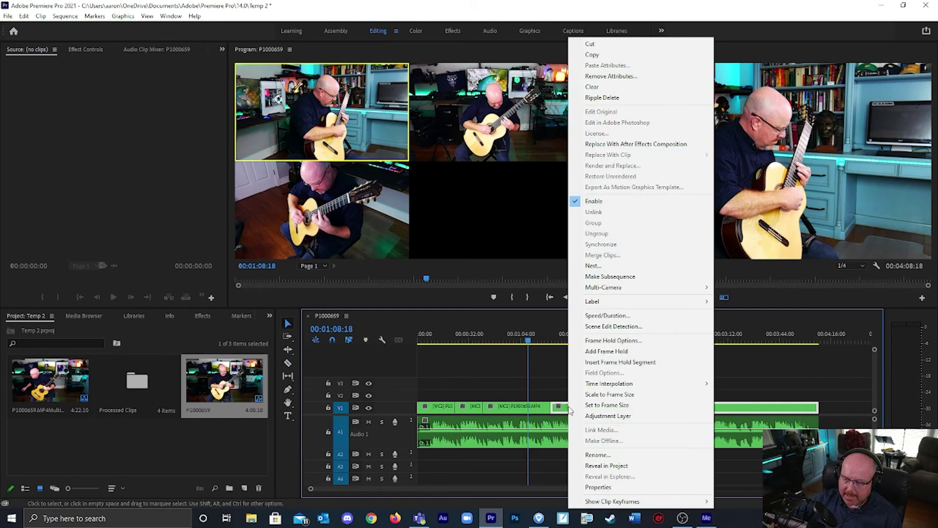
mouse_move(663, 294)
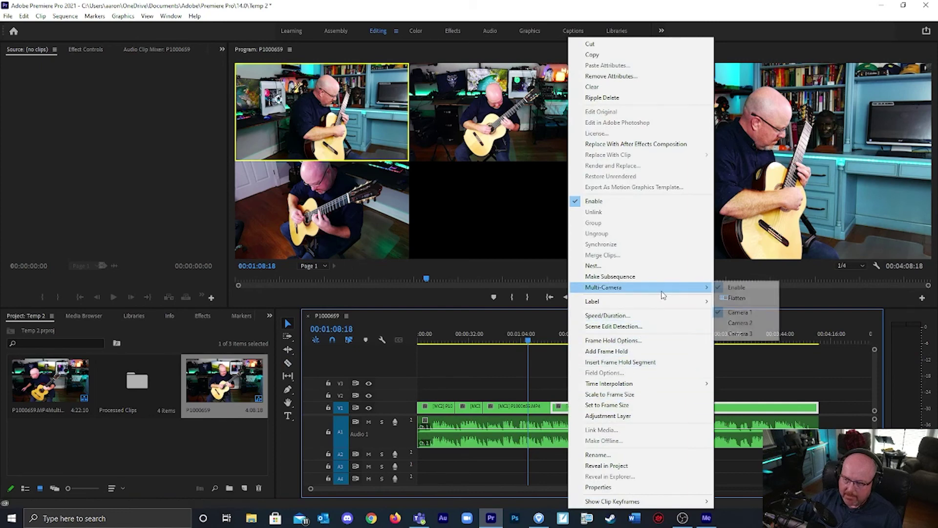
click(761, 334)
click(536, 343)
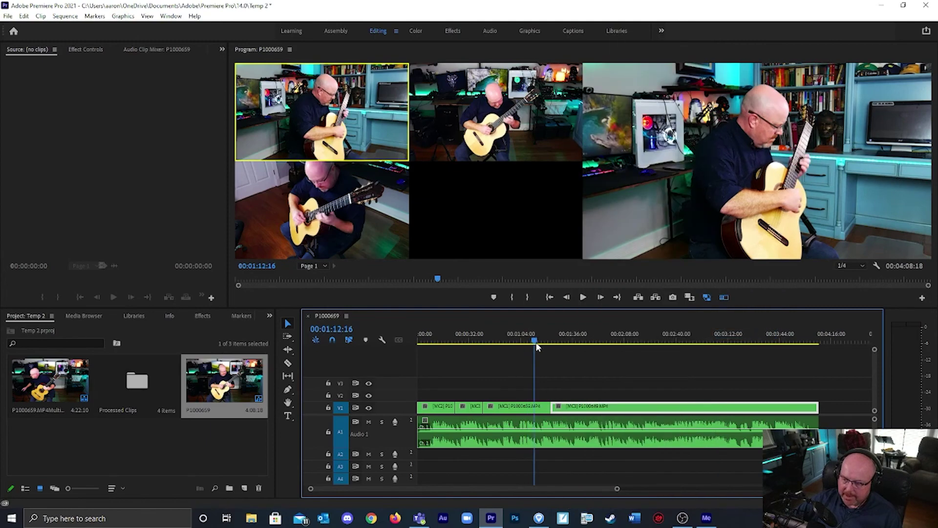
Step: Drag the camera 3 cut on V1 about 00:00:22:11 later, lengthening the third segment
drag(537, 346, 471, 357)
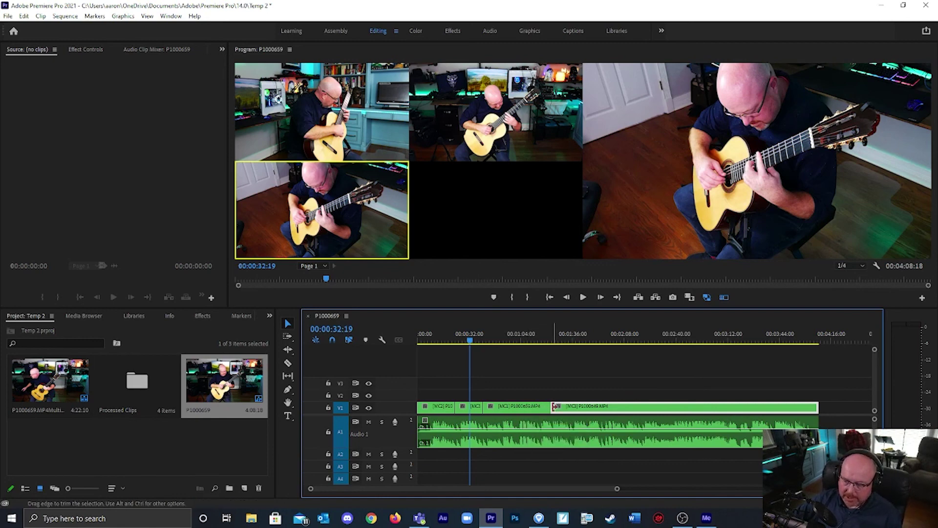
drag(555, 406, 593, 407)
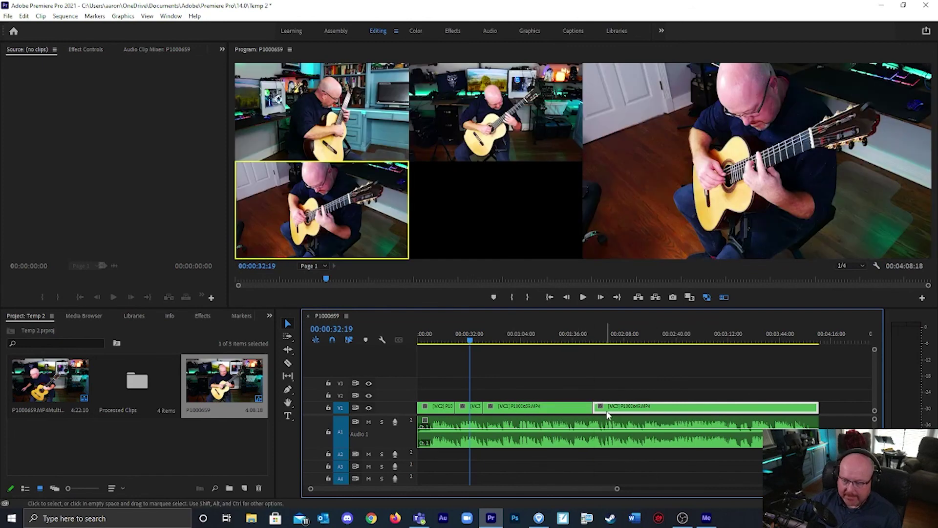
click(448, 337)
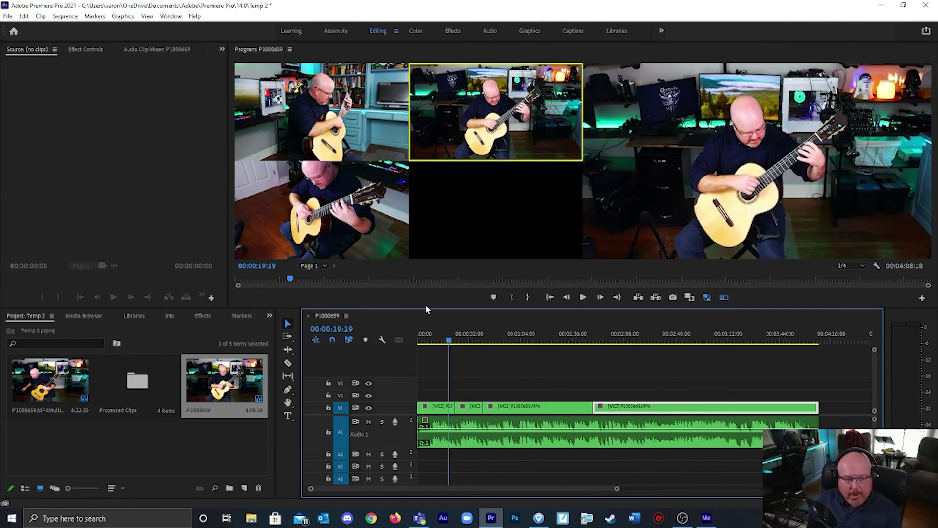